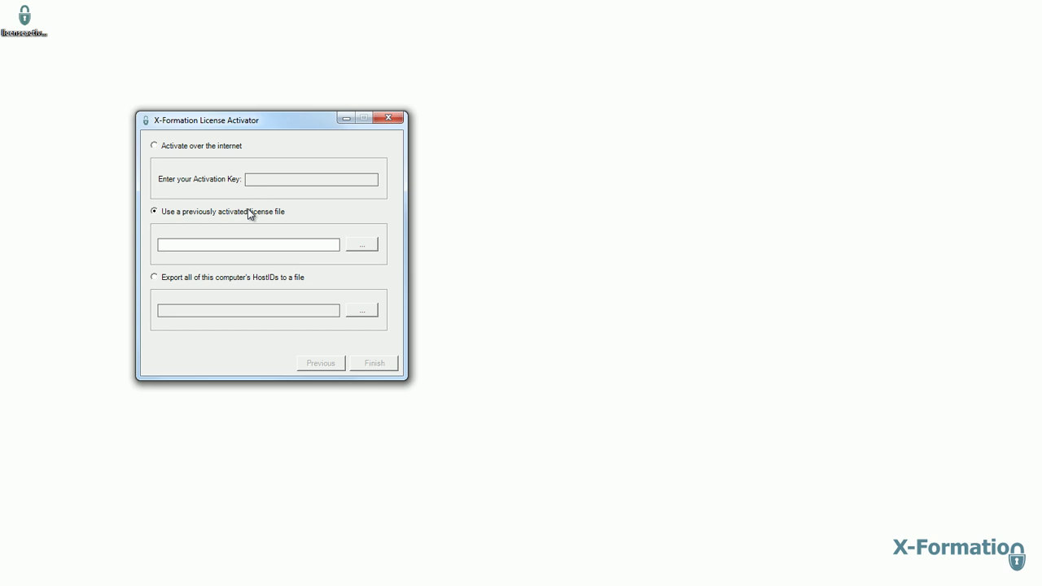
# - Try the Export HostIDs option, then return to Activate over the internet
pyautogui.click(229, 280)
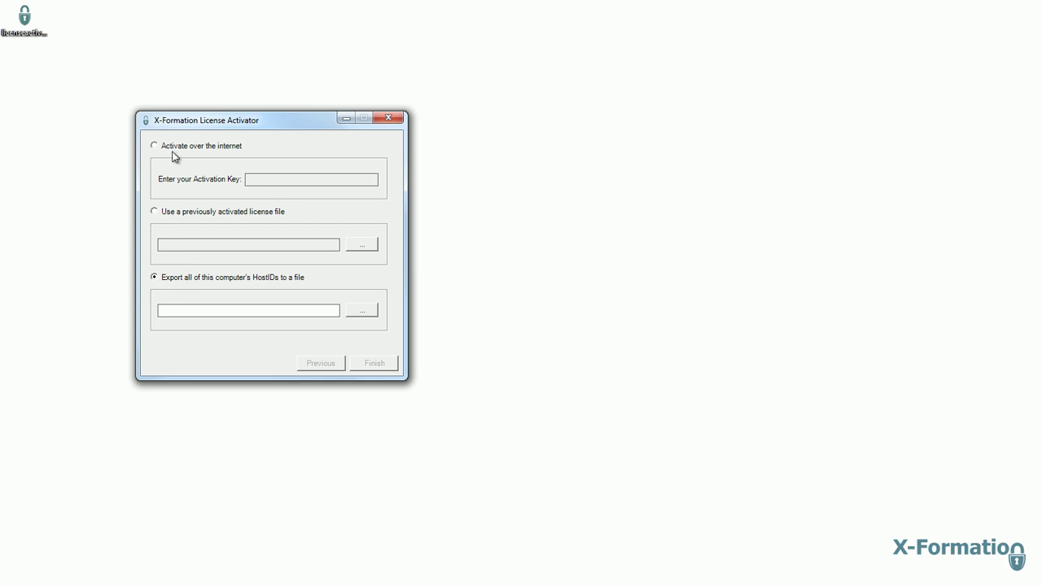
pyautogui.click(173, 153)
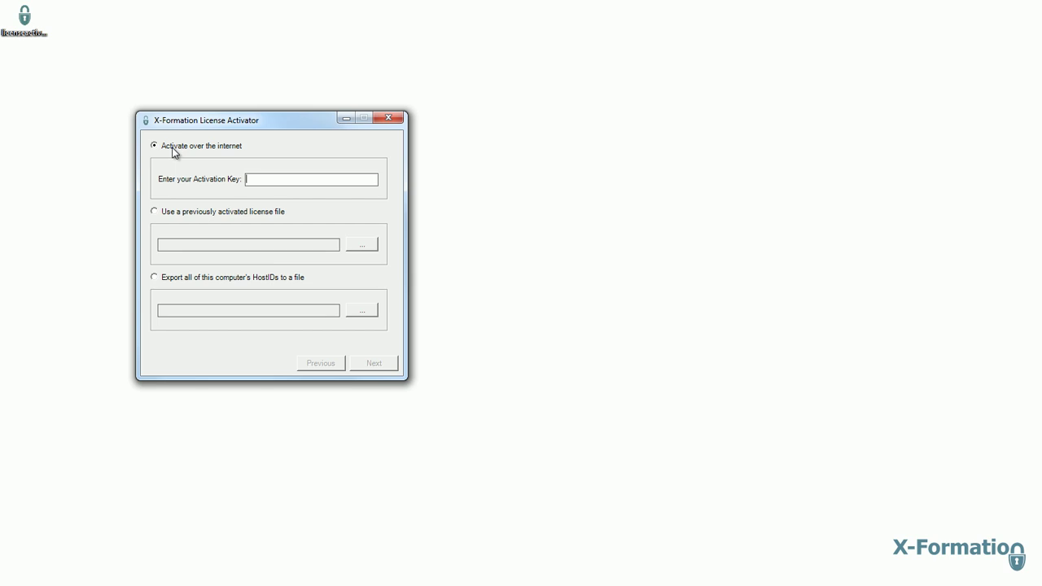
# - Close the activator, log into License Activation Center with the account's credentials, and open Licenses
pyautogui.click(392, 120)
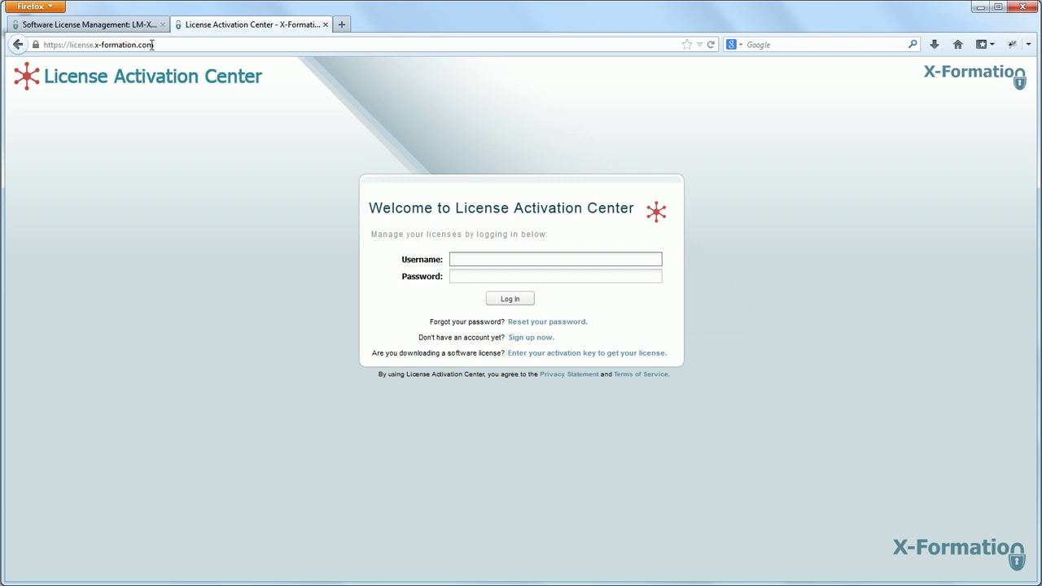
pyautogui.click(496, 259)
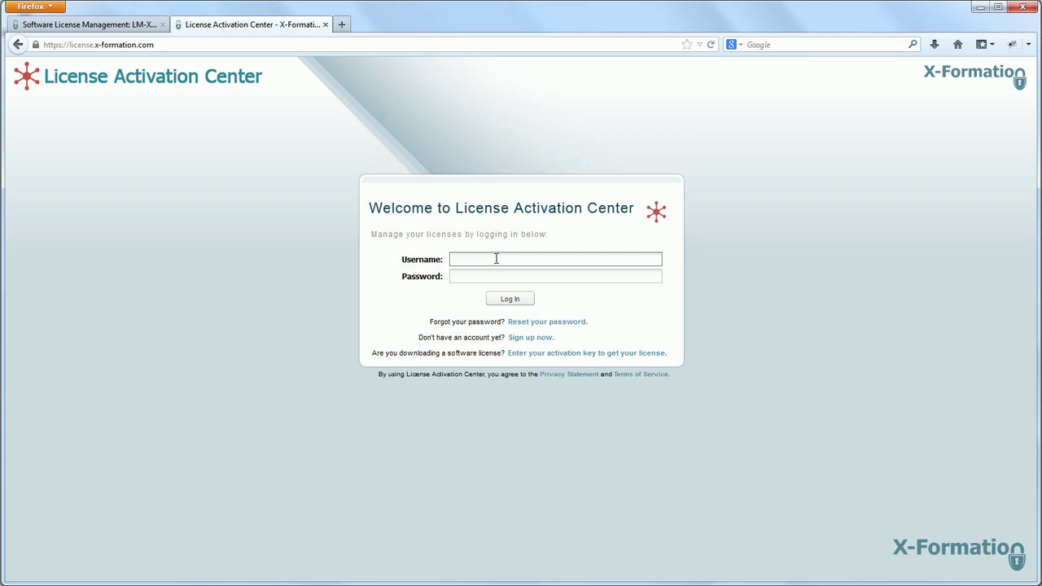
pyautogui.write('demo')
pyautogui.press('Tab')
pyautogui.write('demo')
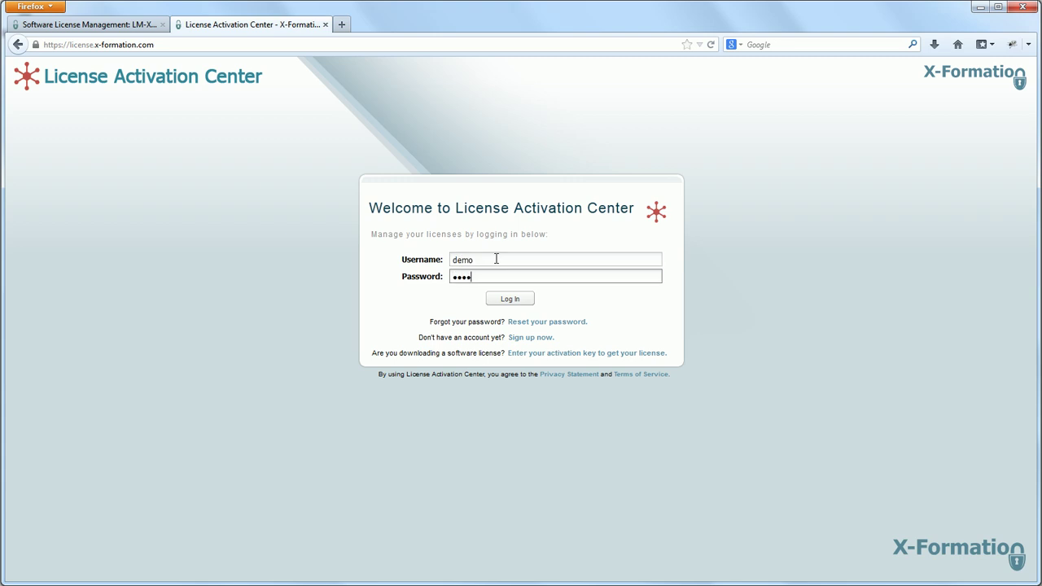
pyautogui.click(510, 301)
pyautogui.click(509, 299)
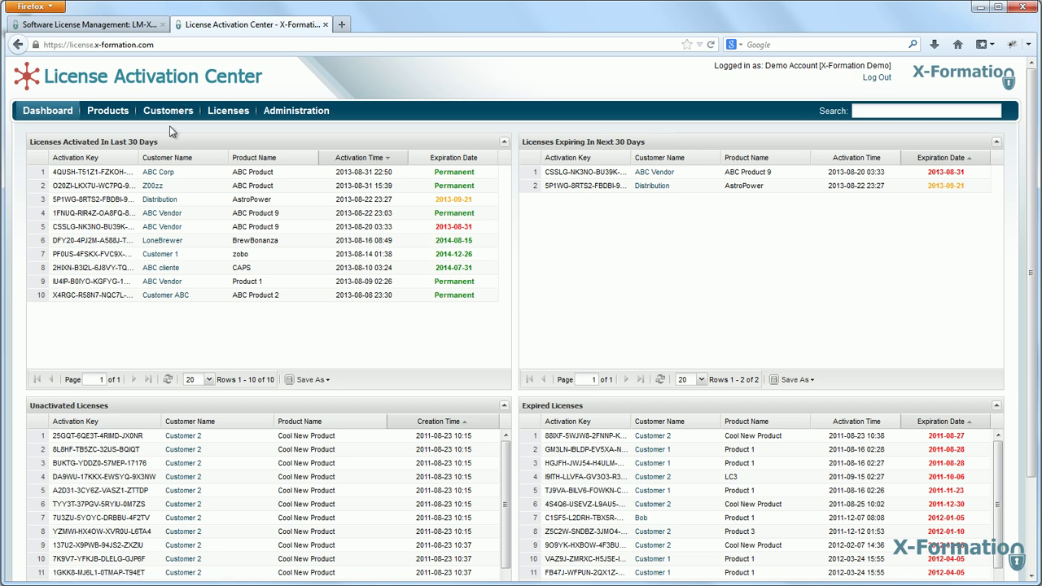
pyautogui.click(230, 112)
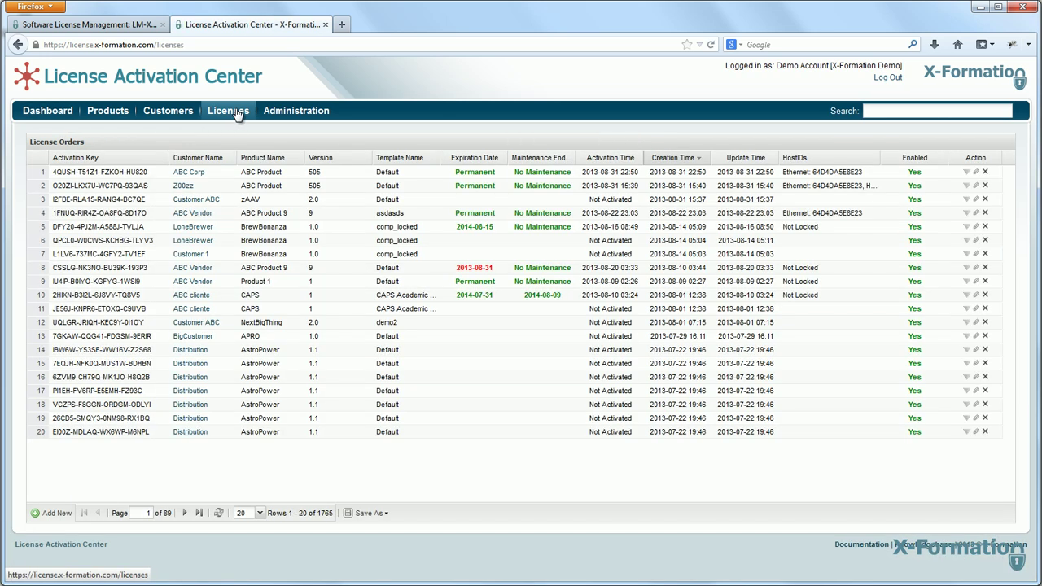
# - Start a new license order for customer ABC Corp and product ABC Product
pyautogui.click(41, 514)
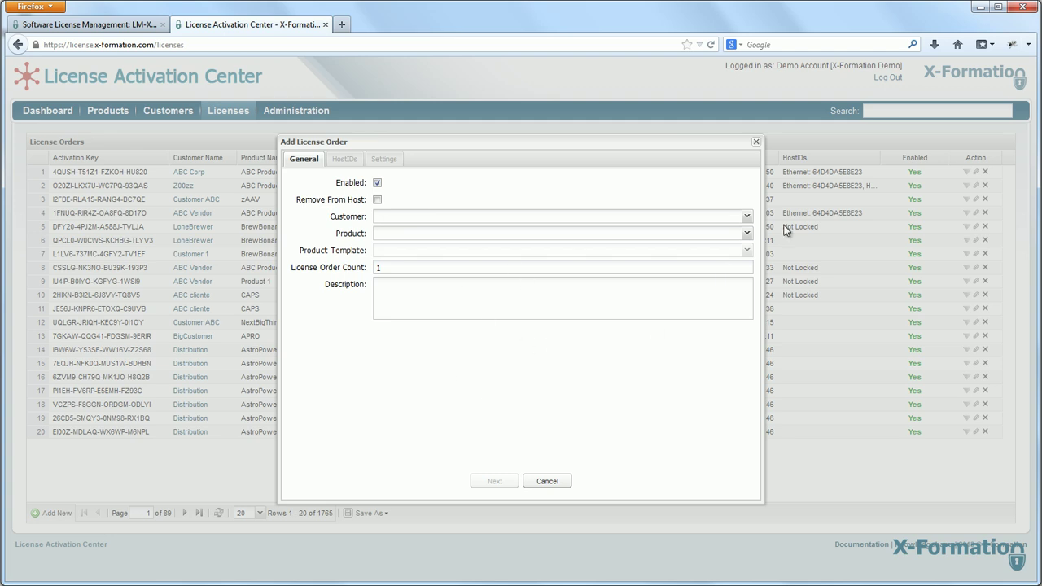
pyautogui.click(746, 217)
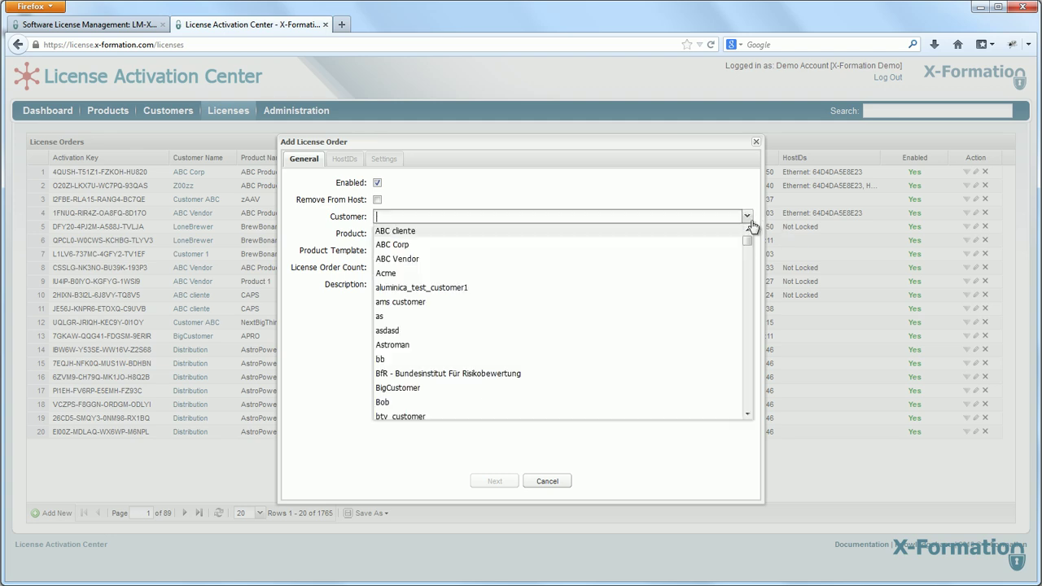
pyautogui.click(405, 246)
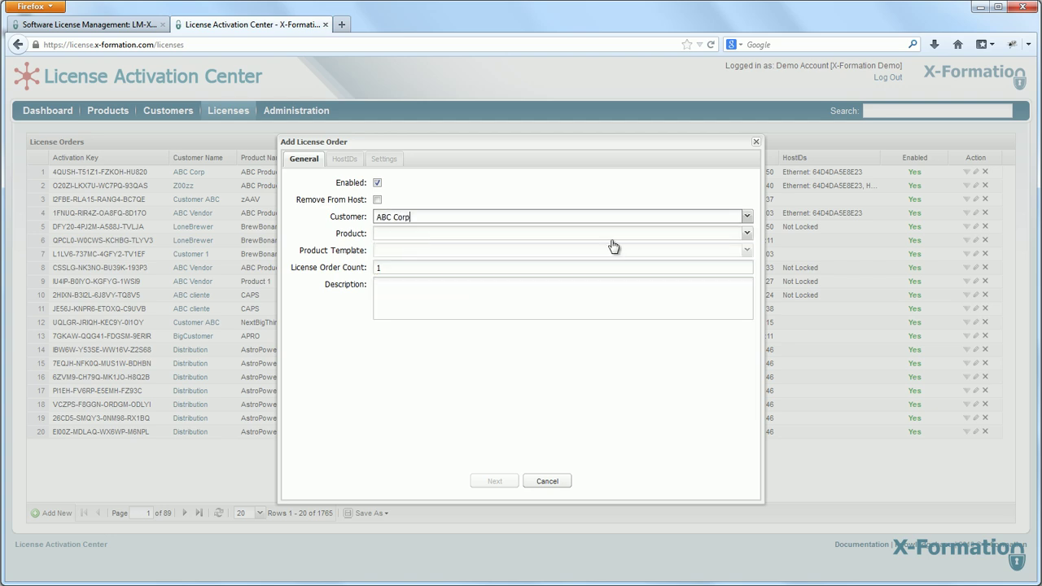
pyautogui.click(746, 233)
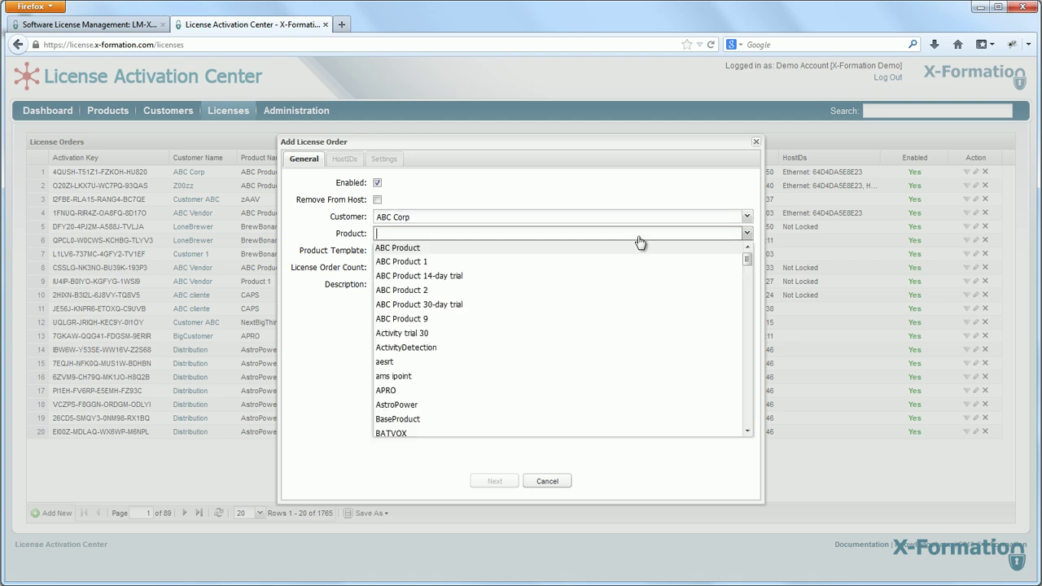
pyautogui.click(418, 254)
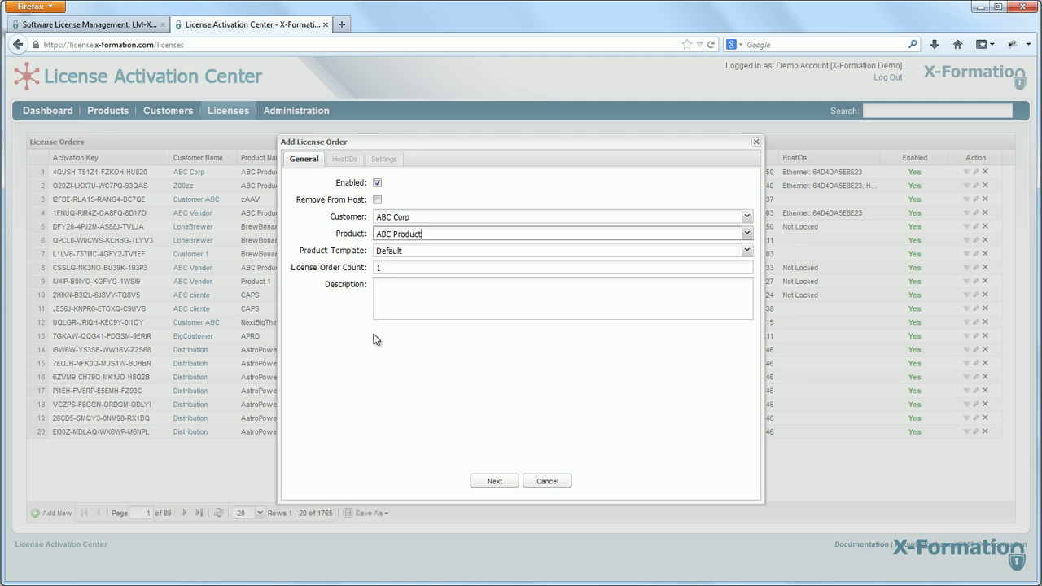
pyautogui.click(494, 482)
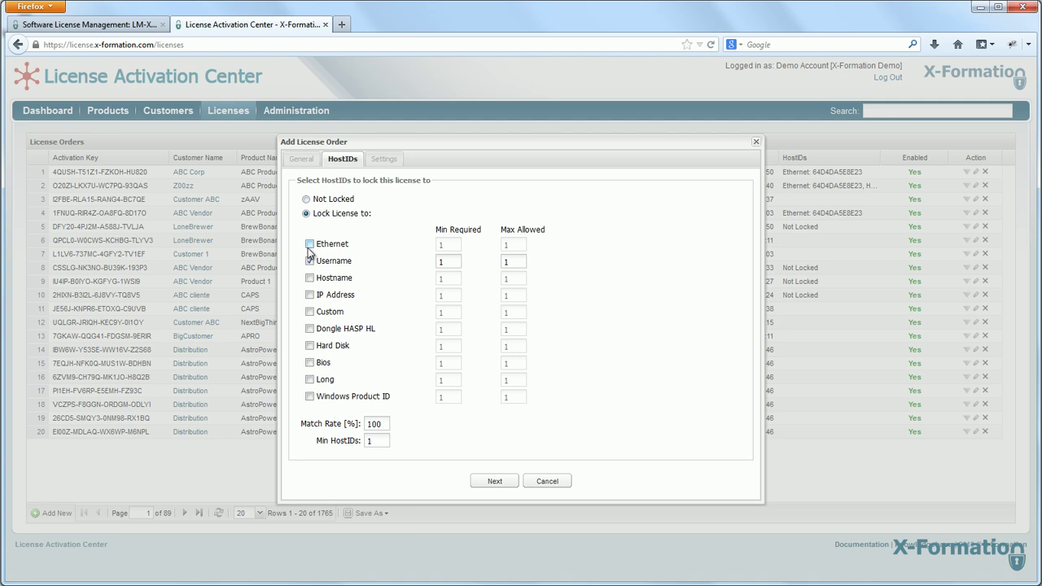
# - Lock the order to Ethernet, save it, and select the new order's activation key
pyautogui.click(309, 244)
pyautogui.click(309, 261)
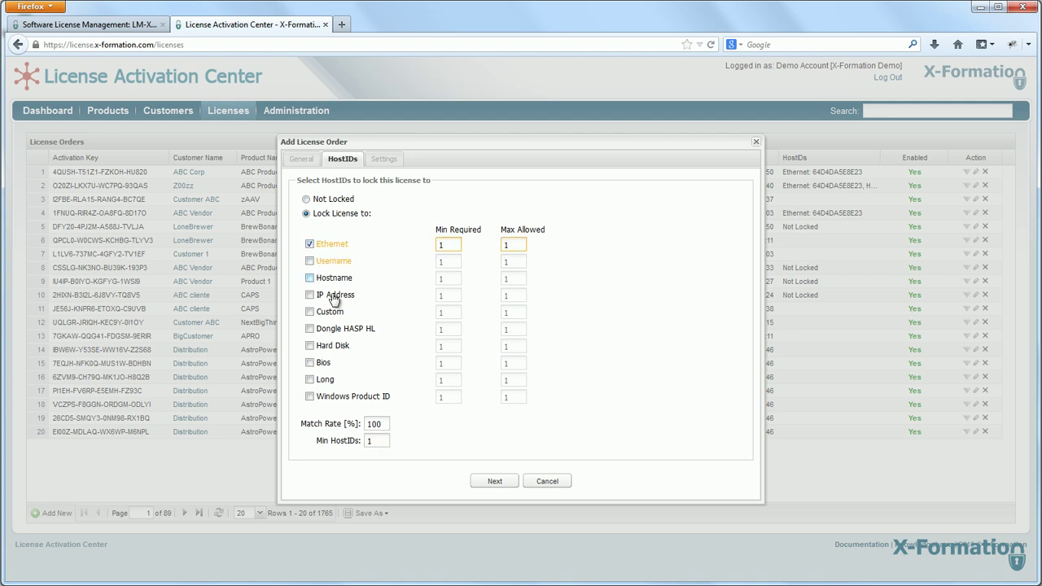
pyautogui.click(495, 482)
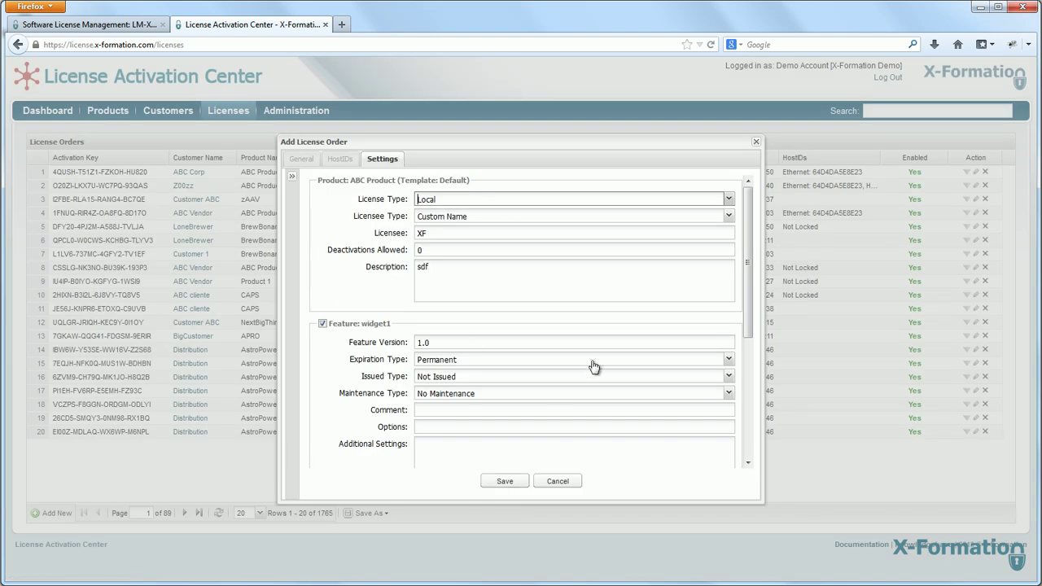
pyautogui.scroll(-5, 595, 367)
pyautogui.scroll(5, 595, 358)
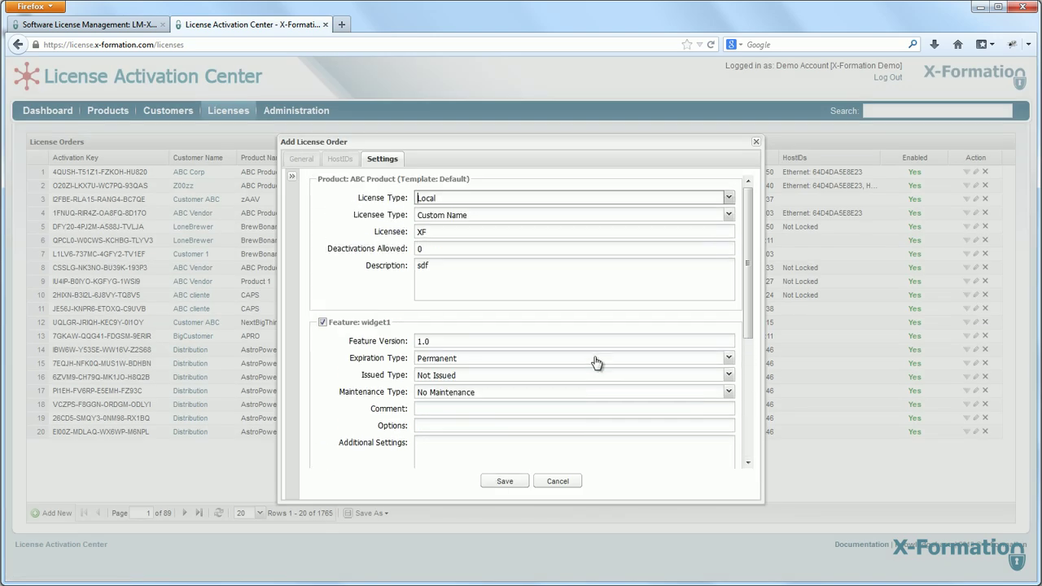
pyautogui.click(501, 480)
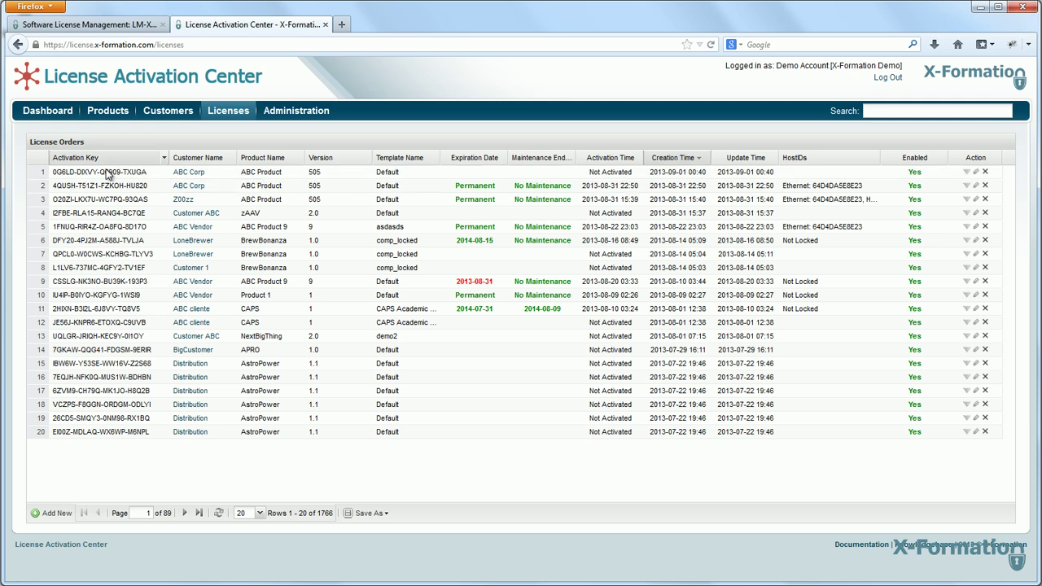
pyautogui.moveTo(152, 172); pyautogui.dragTo(55, 175)
pyautogui.hotkey('ctrl', 'c')
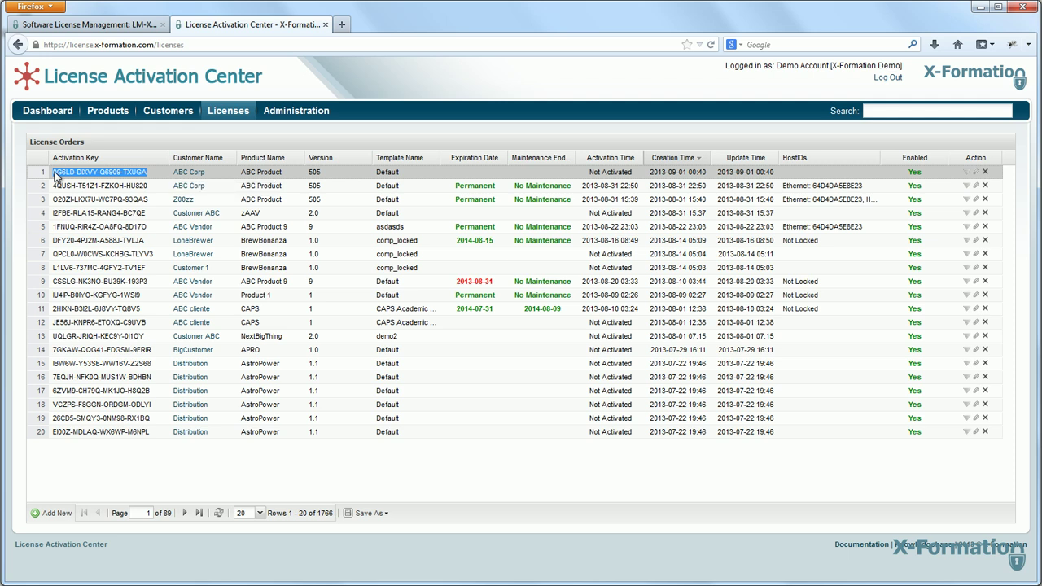
# - Launch the desktop license activator and paste the copied activation key into it
pyautogui.press('super+d')
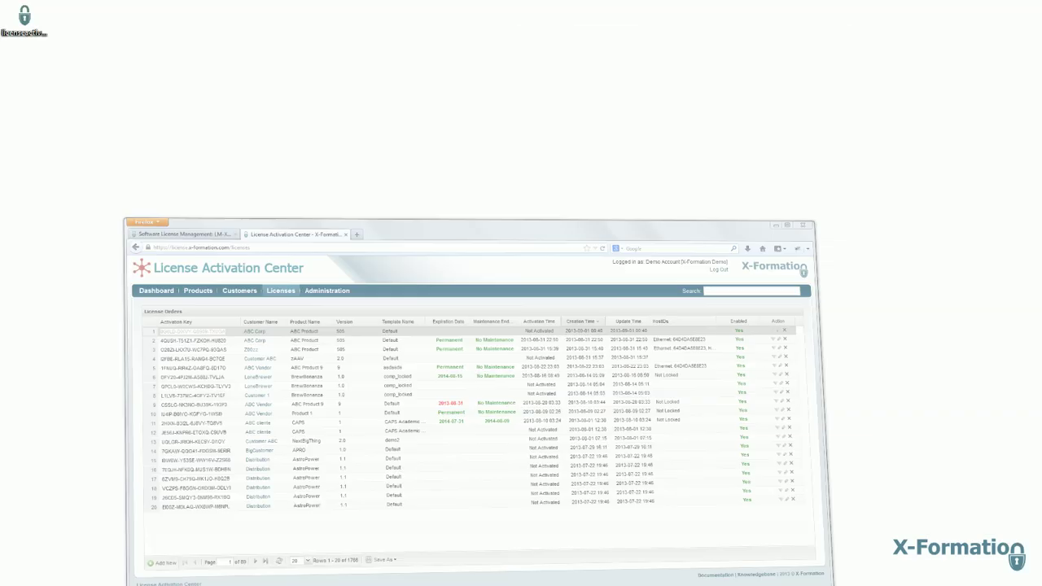
pyautogui.doubleClick(29, 38)
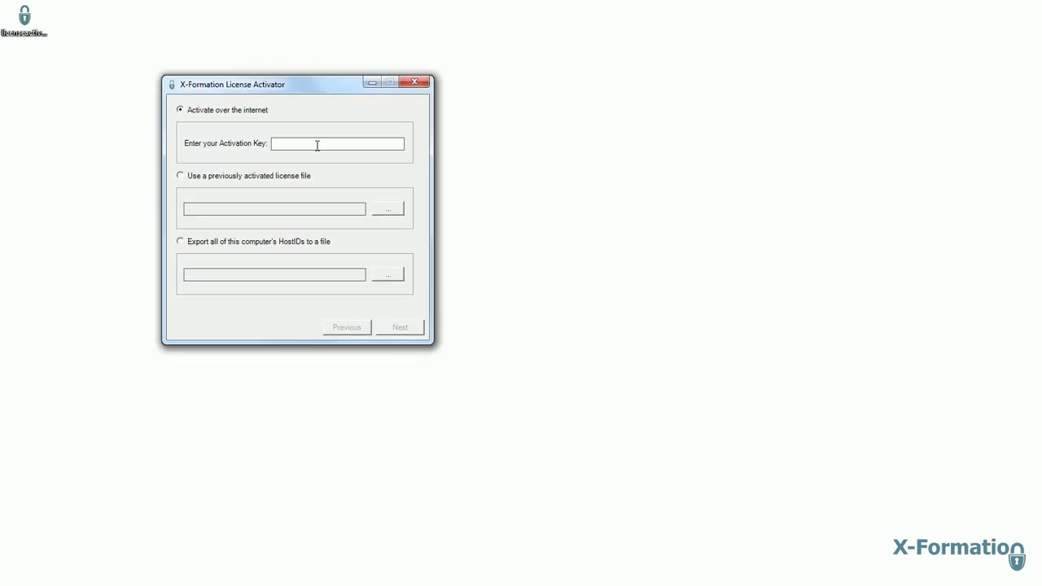
pyautogui.hotkey('ctrl', 'v')
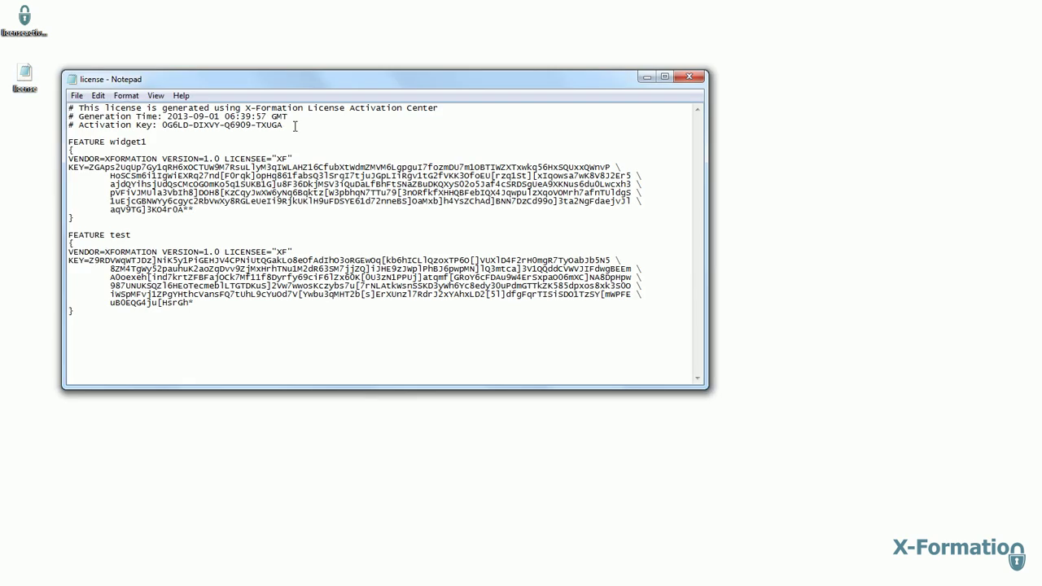
# - Highlight the Activation Key value and full license text in Notepad, then switch back to Firefox
pyautogui.moveTo(283, 126); pyautogui.dragTo(162, 125)
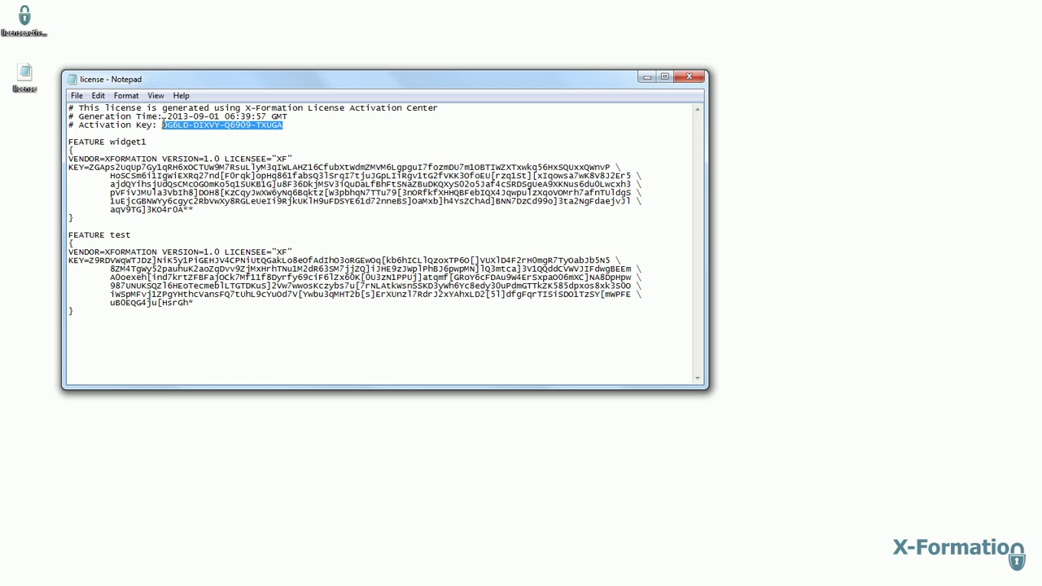
pyautogui.moveTo(183, 369); pyautogui.dragTo(56, 111)
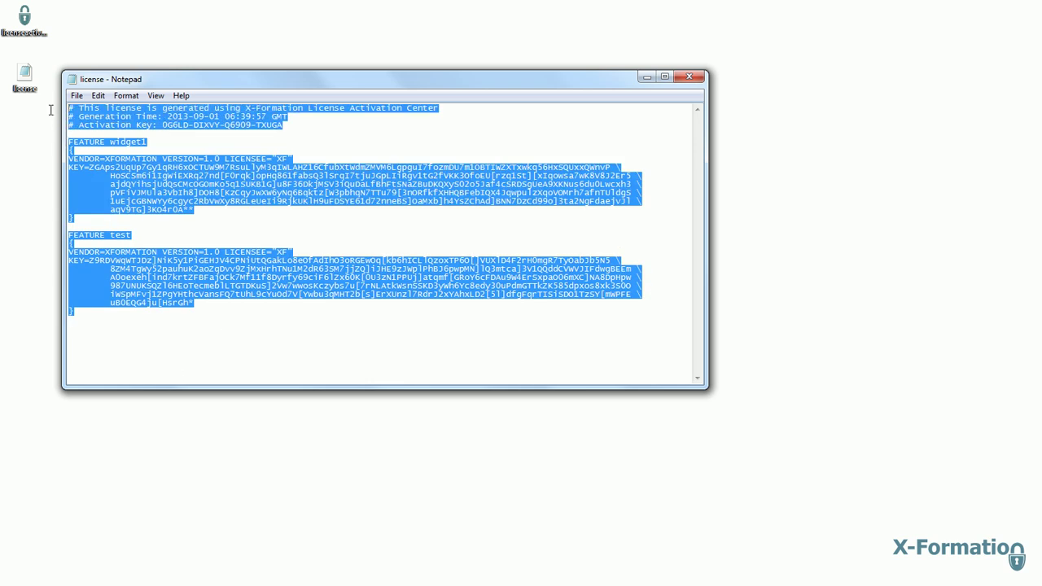
pyautogui.click(109, 167)
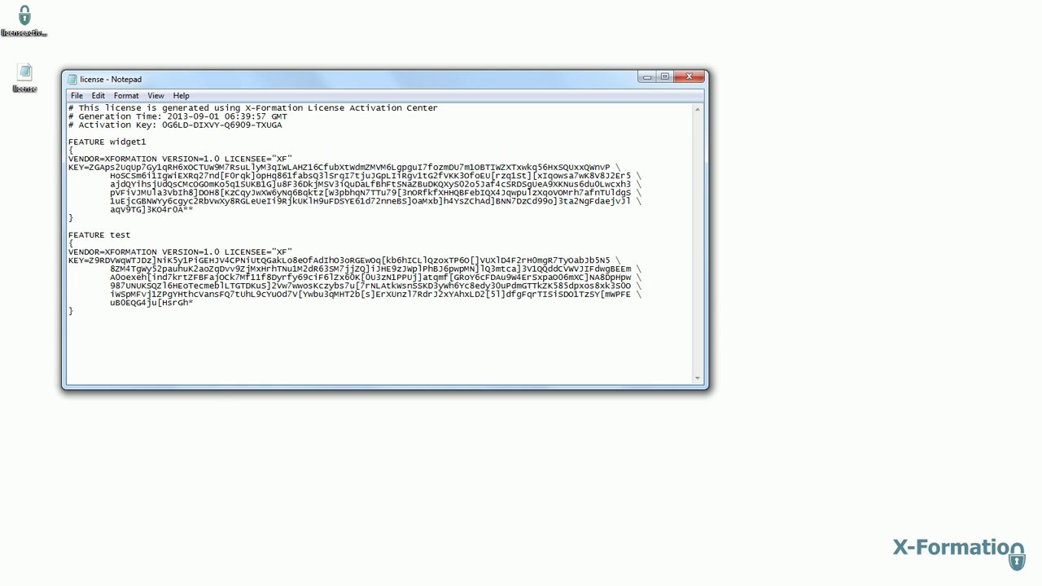
pyautogui.hotkey('alt', 'Tab')
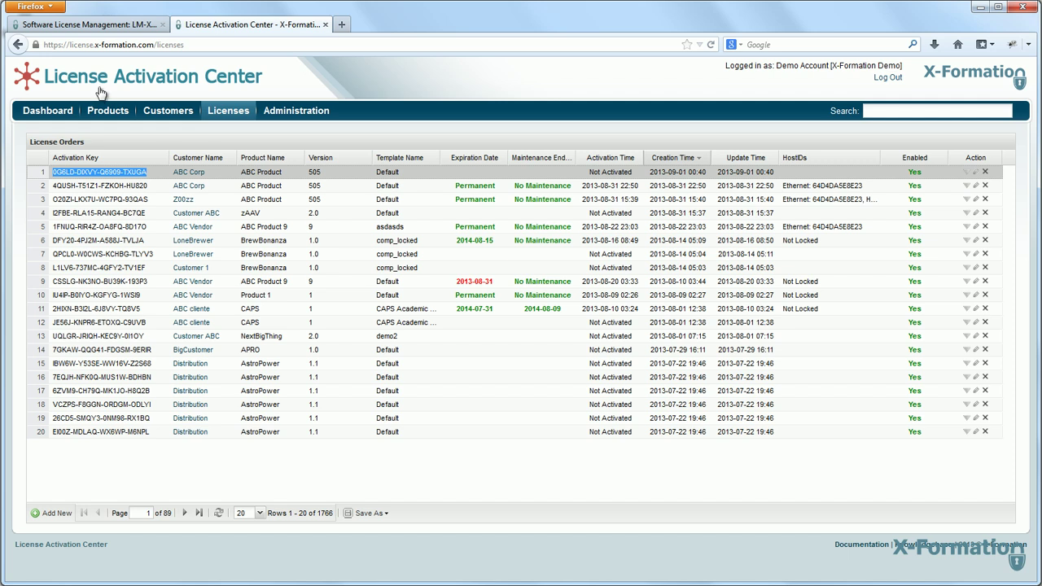
# - Open the Dashboard page in License Activation Center
pyautogui.click(44, 110)
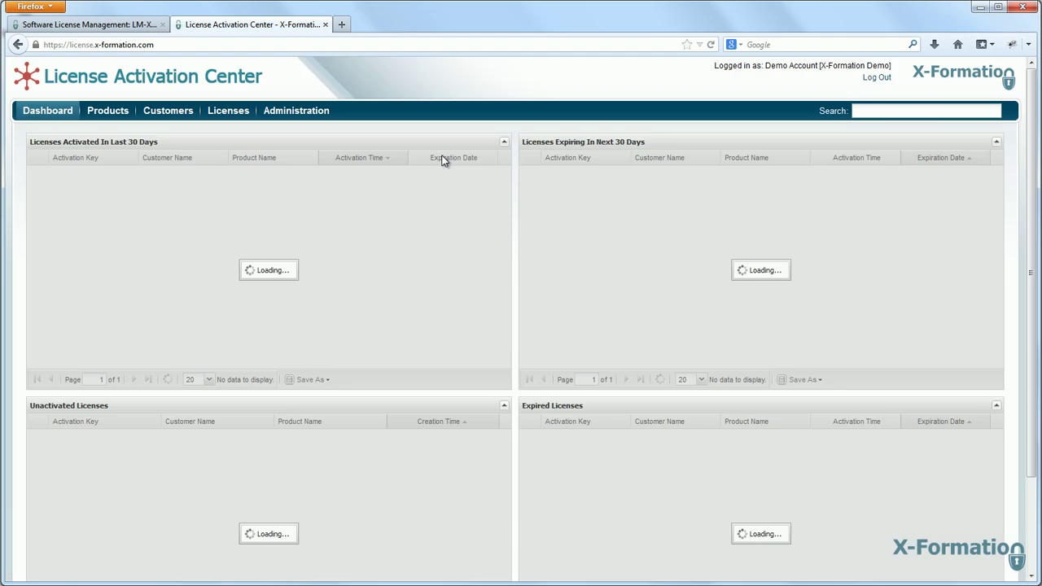